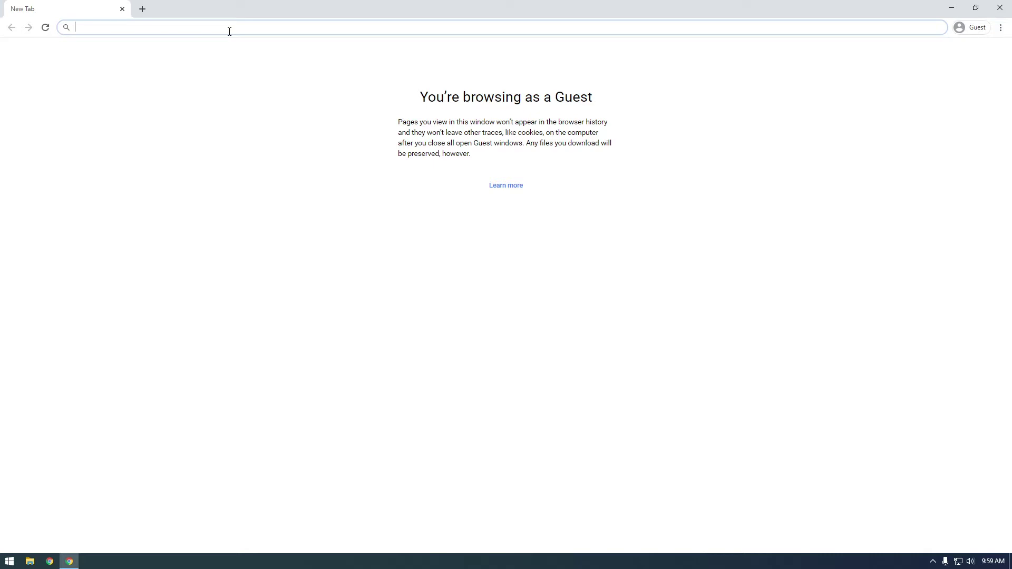
# Search the web for "raspberry imager".
pyautogui.write('ras')
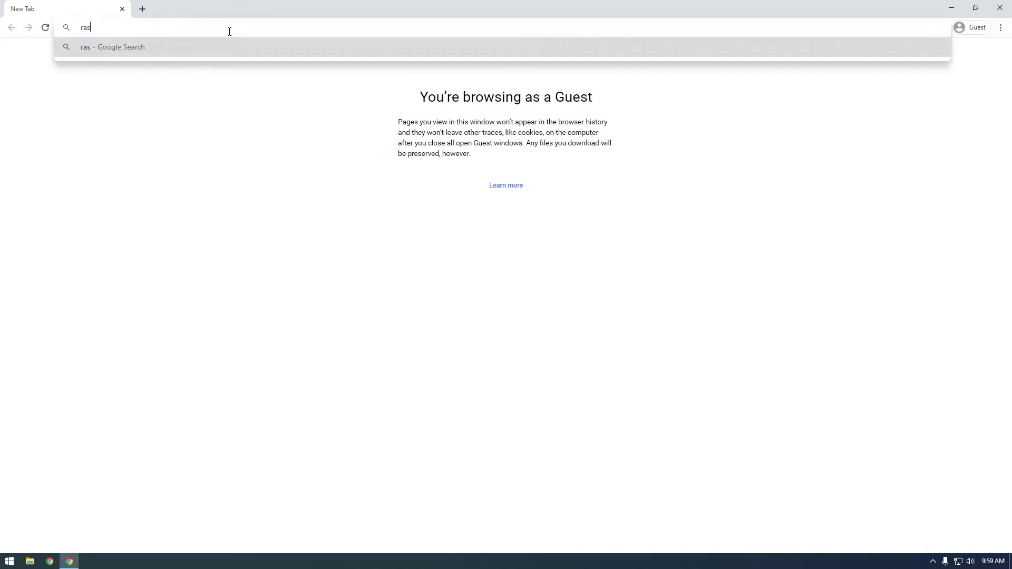
pyautogui.write('pberry imager')
pyautogui.press('Return')
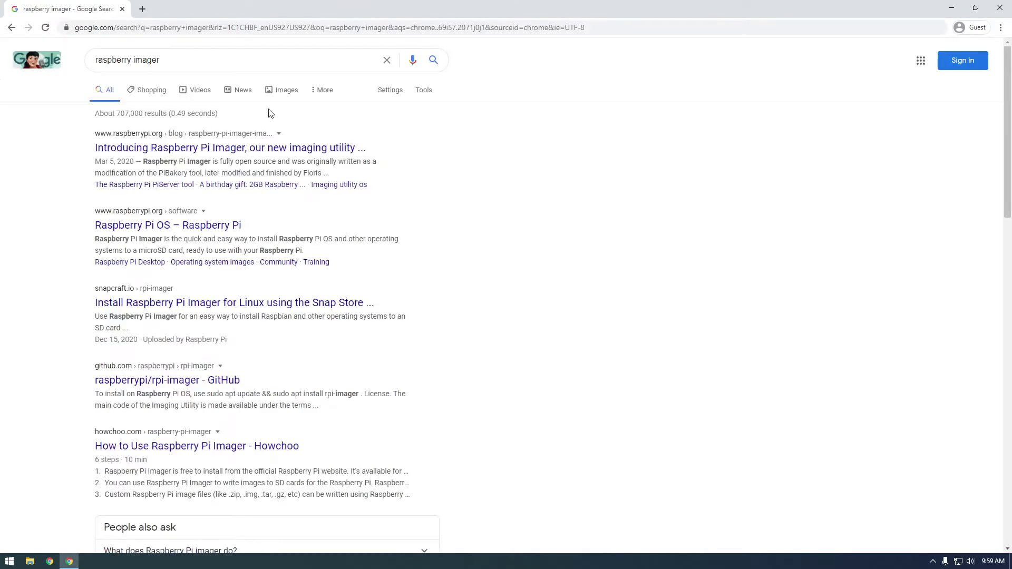
pyautogui.click(272, 151)
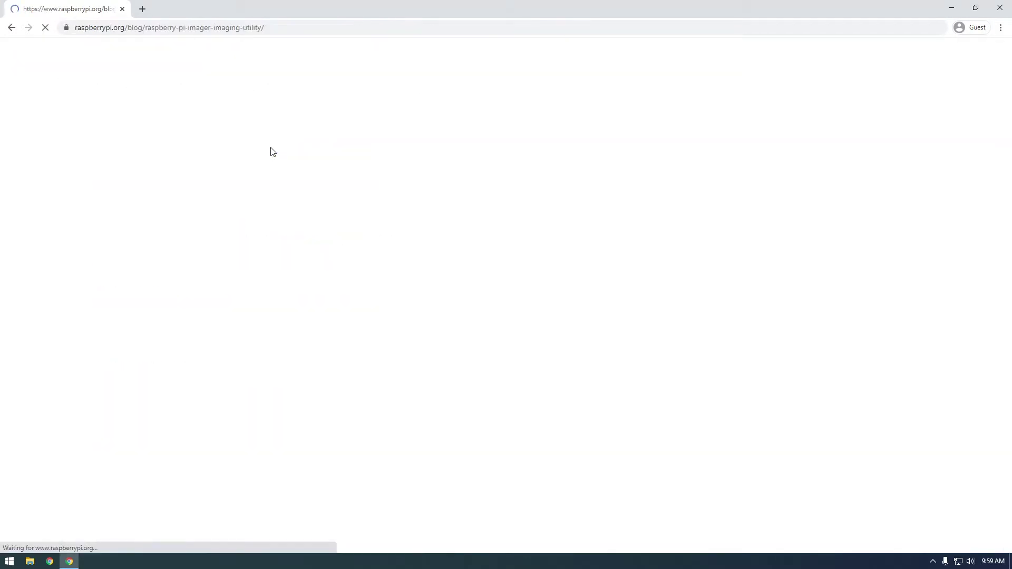
pyautogui.scroll(-2, 294, 212)
pyautogui.scroll(-18, 294, 213)
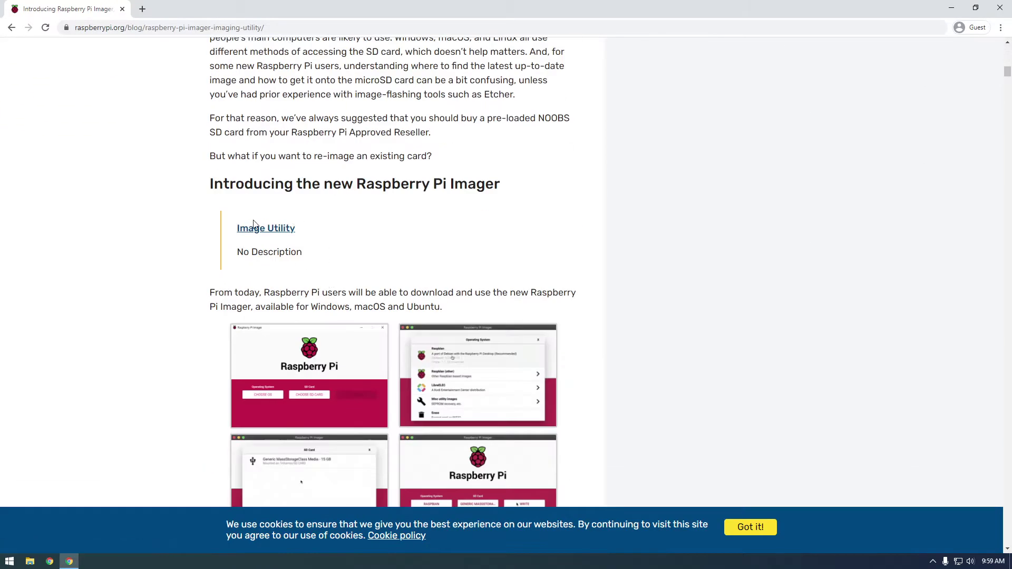
pyautogui.click(11, 28)
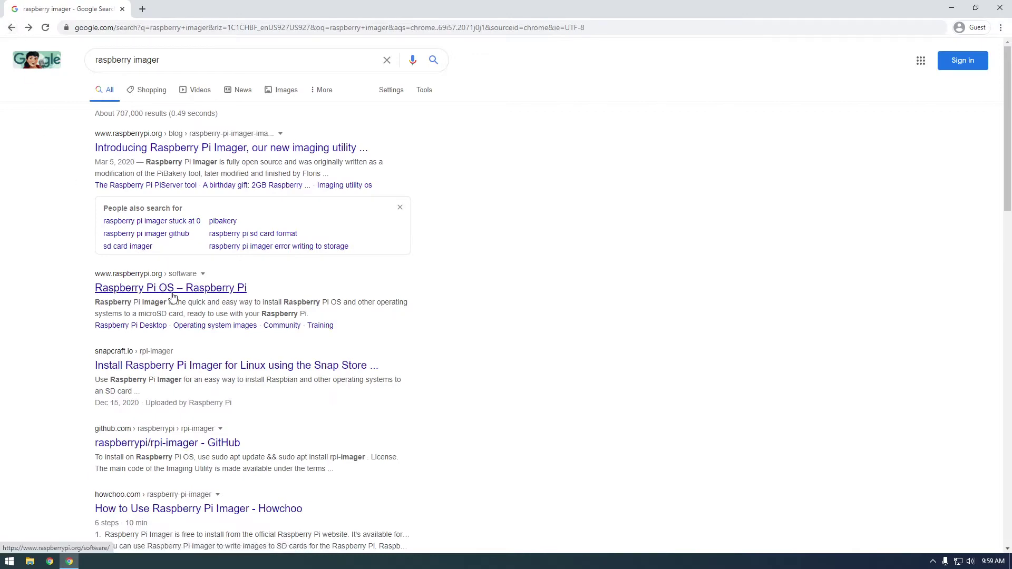
# Open the Raspberry Pi OS page from the search results and download Raspberry Pi Imager for Windows.
pyautogui.click(175, 289)
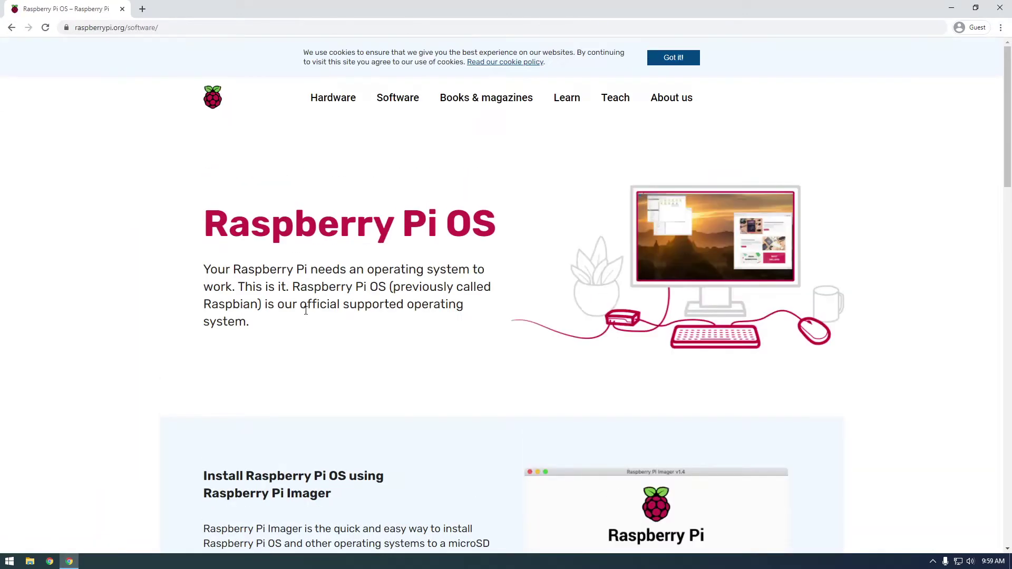
pyautogui.scroll(-3, 309, 313)
pyautogui.scroll(-2, 308, 313)
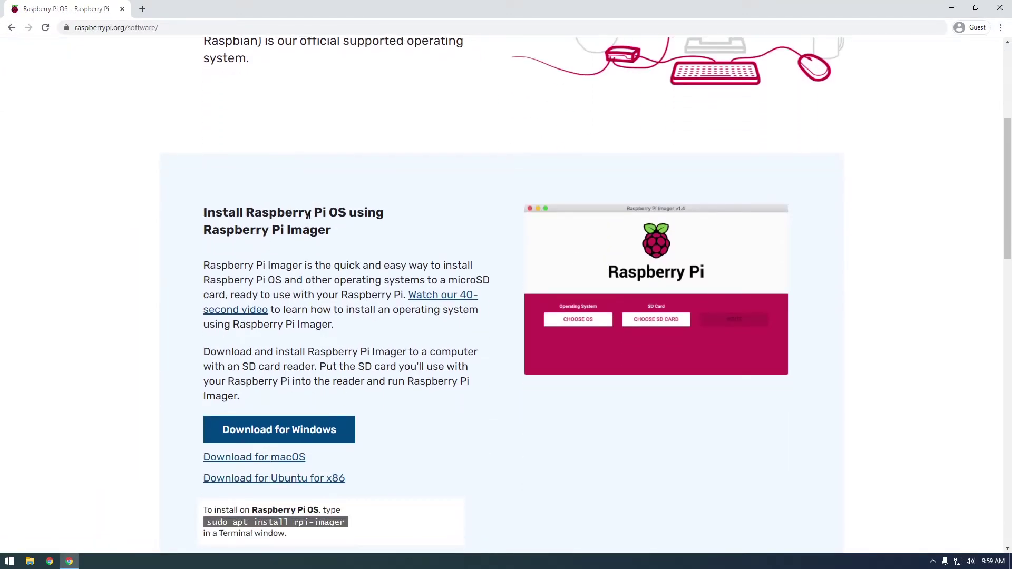
pyautogui.click(273, 429)
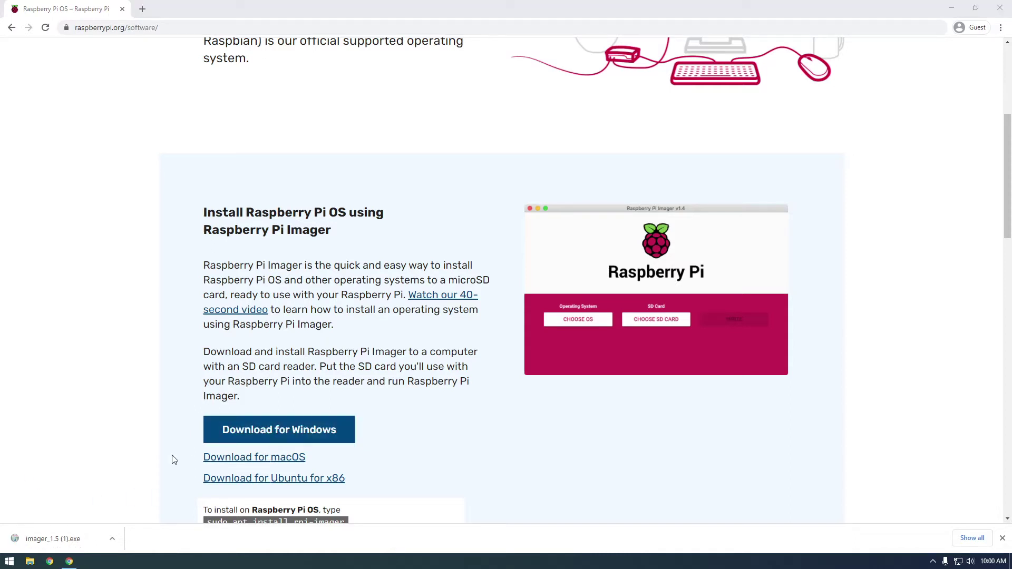
# Install Raspberry Pi Imager from the downloaded imager_1.5 (1).exe, launch it on finishing, and close the browser.
pyautogui.click(99, 538)
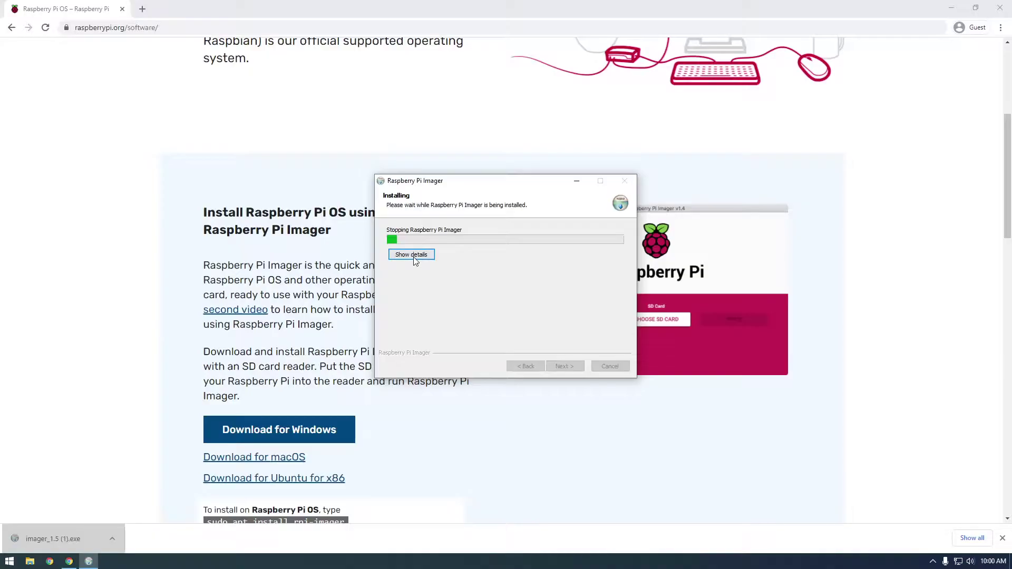
pyautogui.click(409, 255)
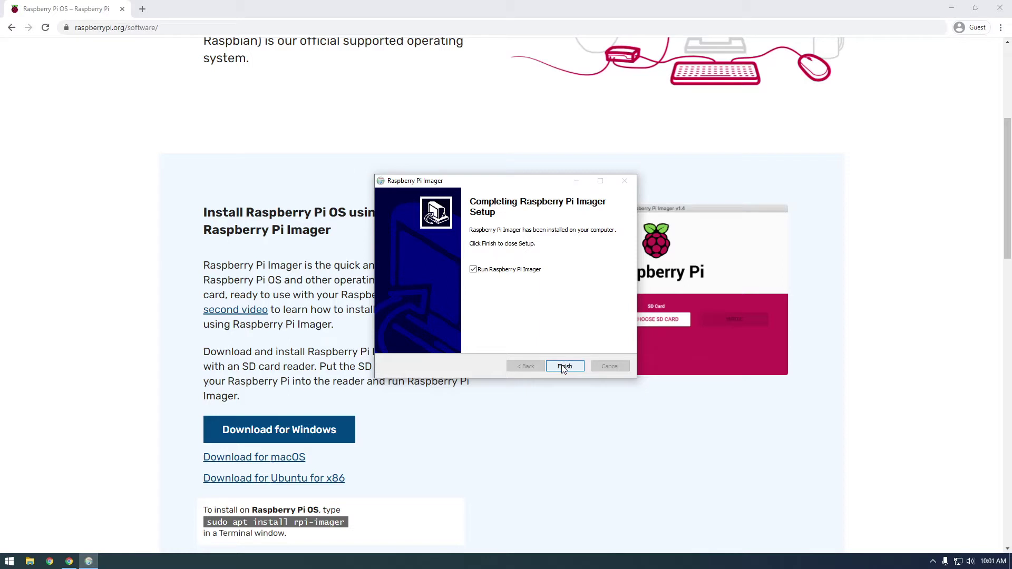
pyautogui.click(564, 367)
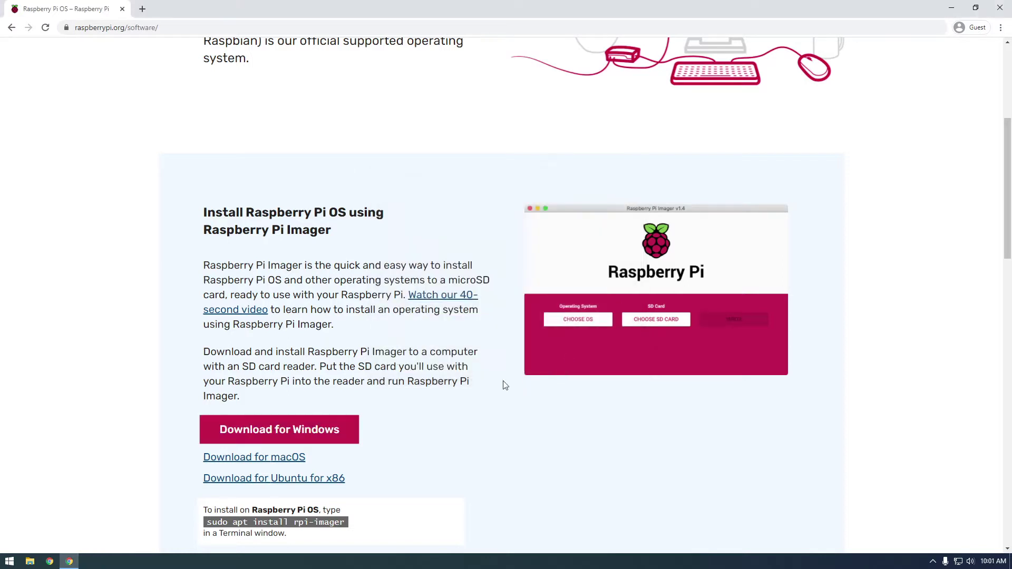
pyautogui.hotkey('alt', 'F4')
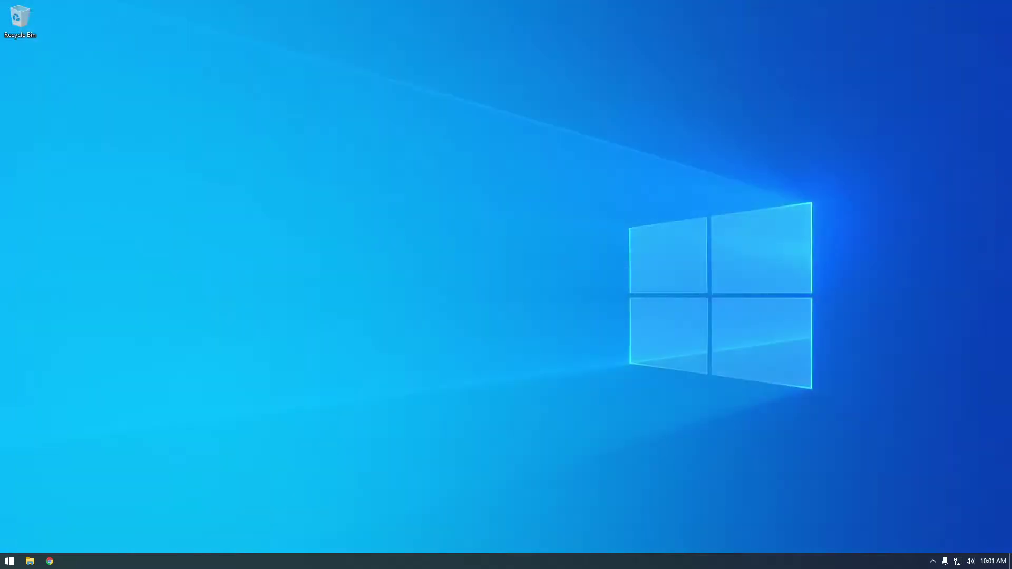
pyautogui.moveTo(54, 136); pyautogui.dragTo(492, 167)
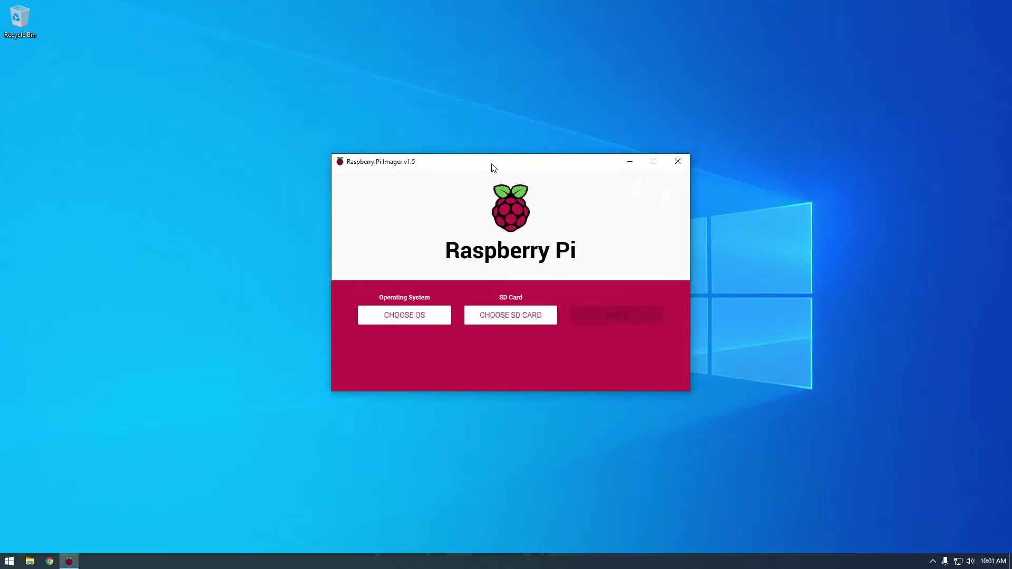
# Choose Raspberry Pi OS Lite (32-bit) as the operating system and the 32.0 GB Multiple Card Reader USB Device as the SD card.
pyautogui.click(407, 321)
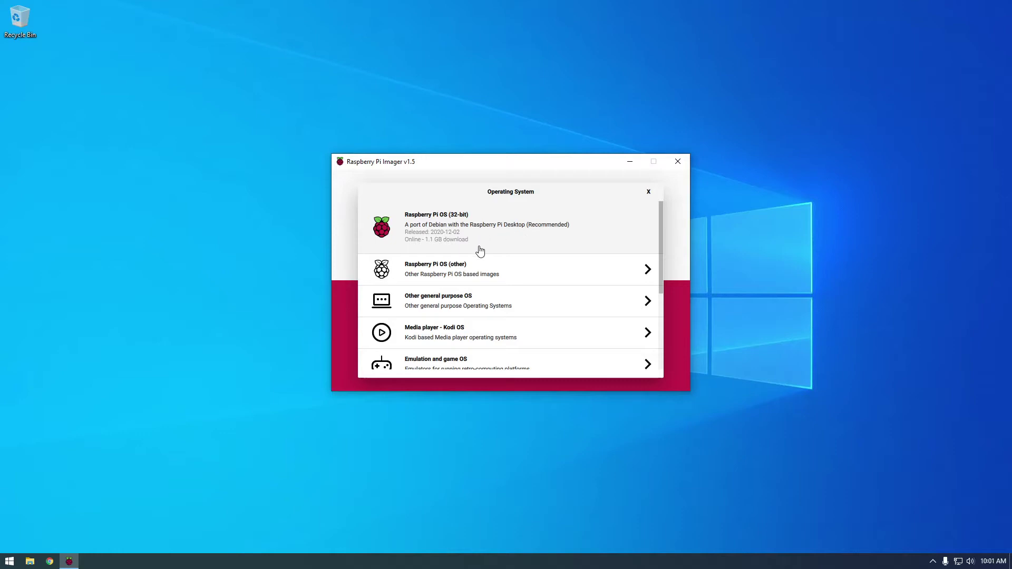
pyautogui.click(446, 274)
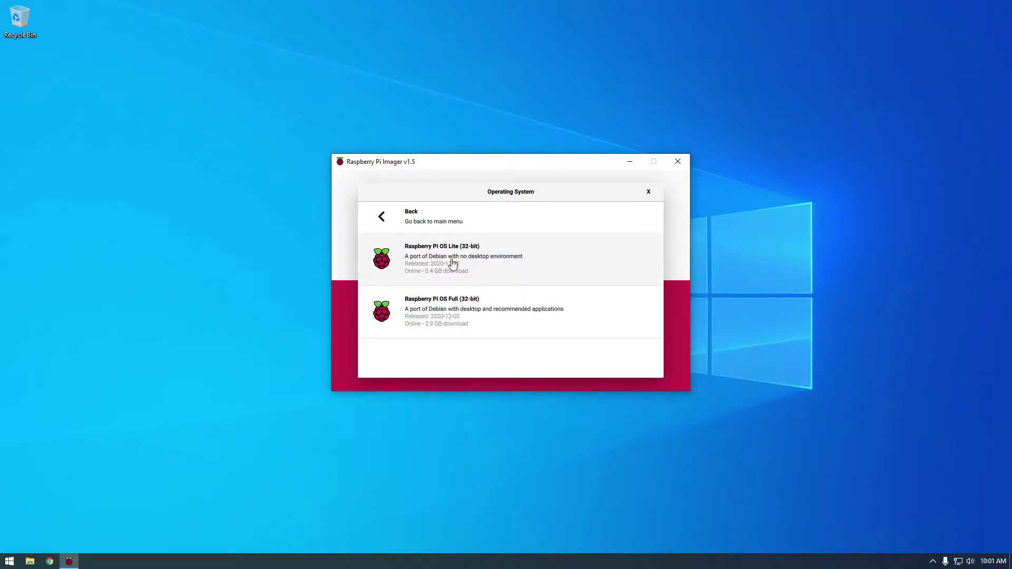
pyautogui.click(451, 263)
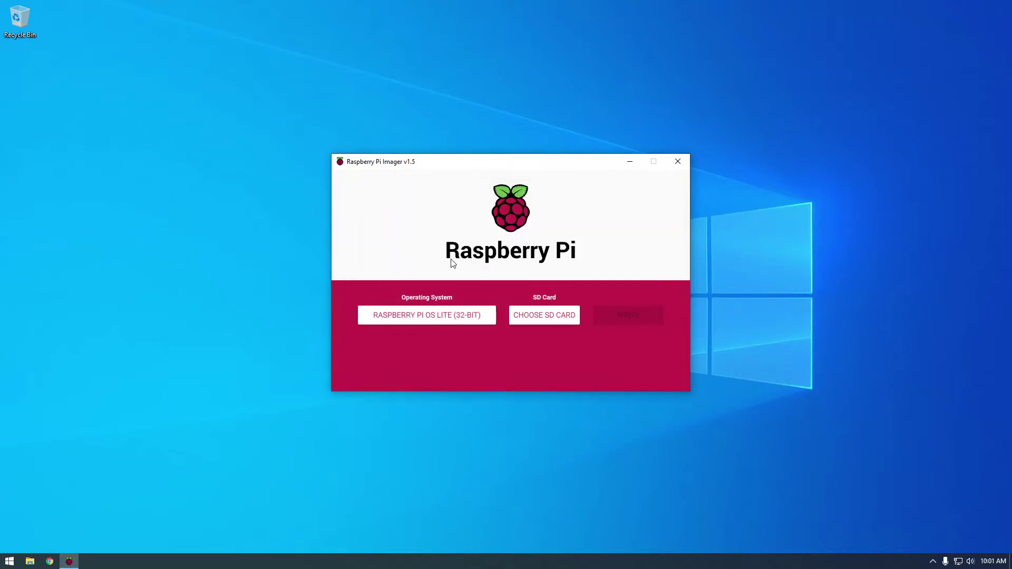
pyautogui.click(535, 315)
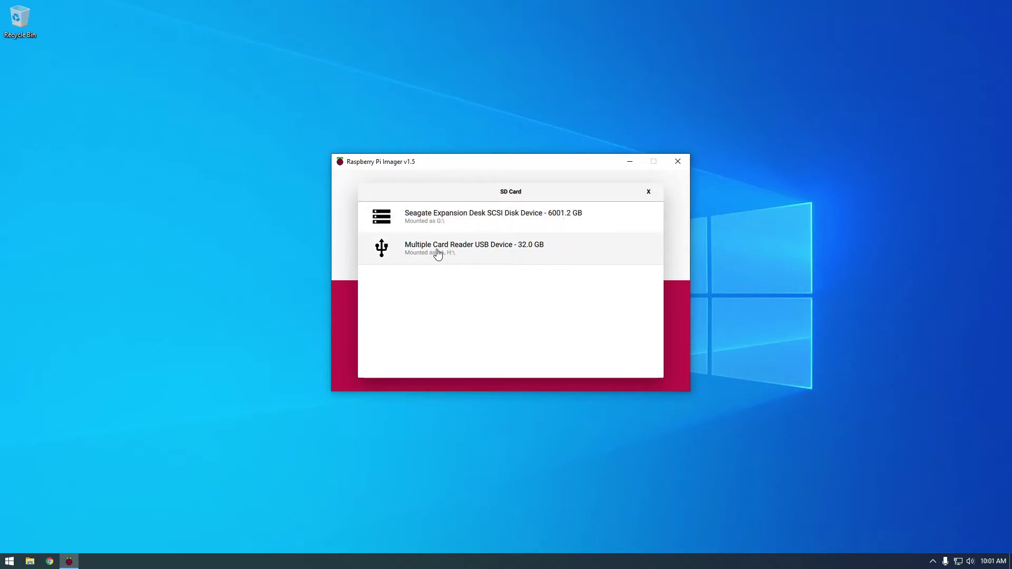
pyautogui.click(456, 256)
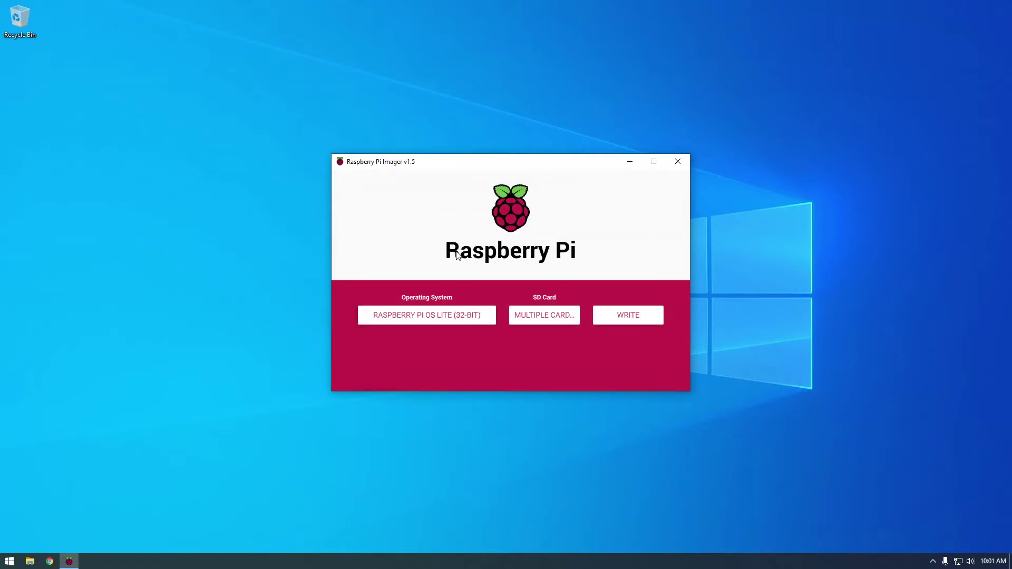
# Write the image to the SD card, agreeing to erase its existing data, and close Raspberry Pi Imager.
pyautogui.click(618, 315)
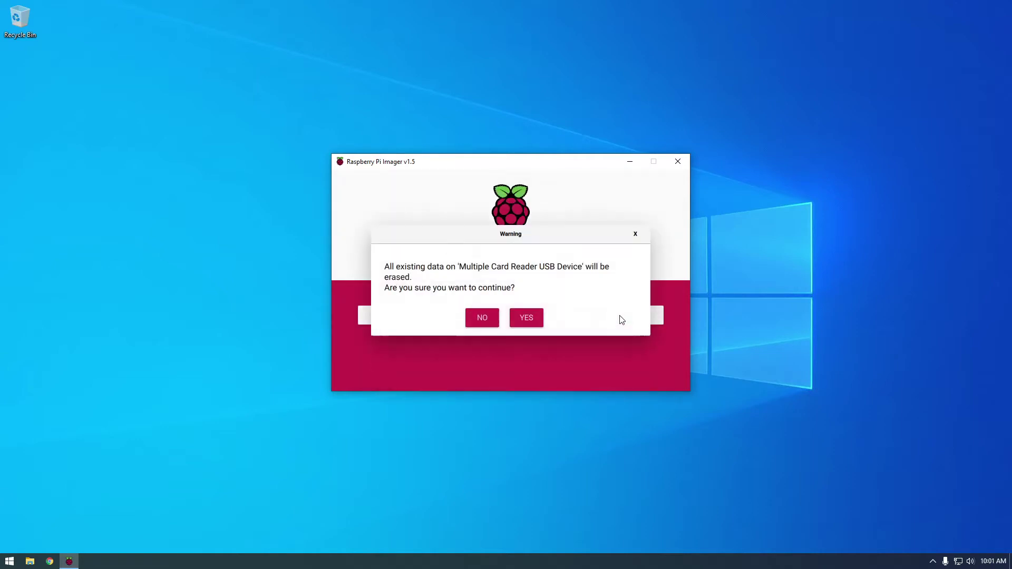
pyautogui.click(528, 318)
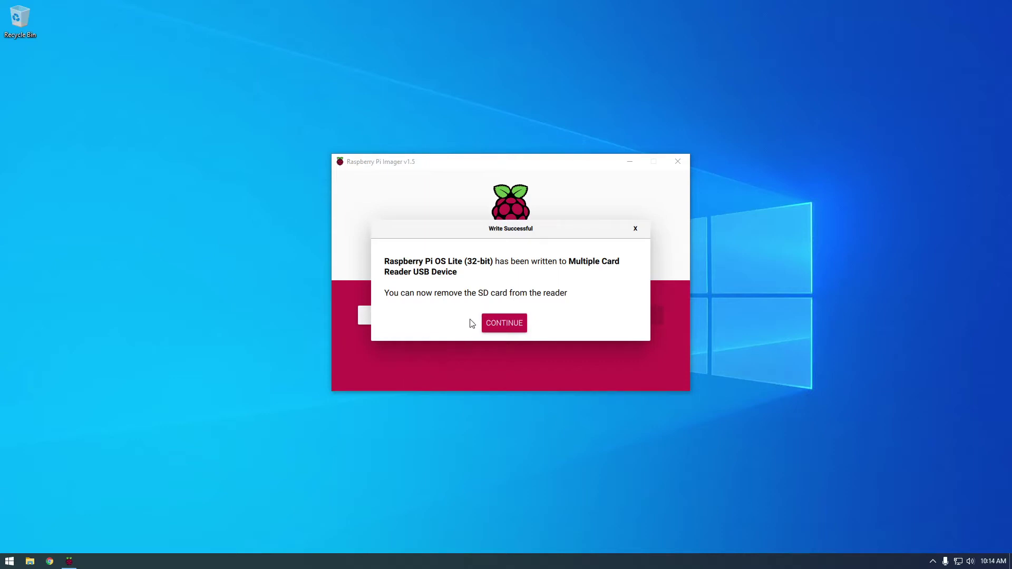
pyautogui.click(510, 323)
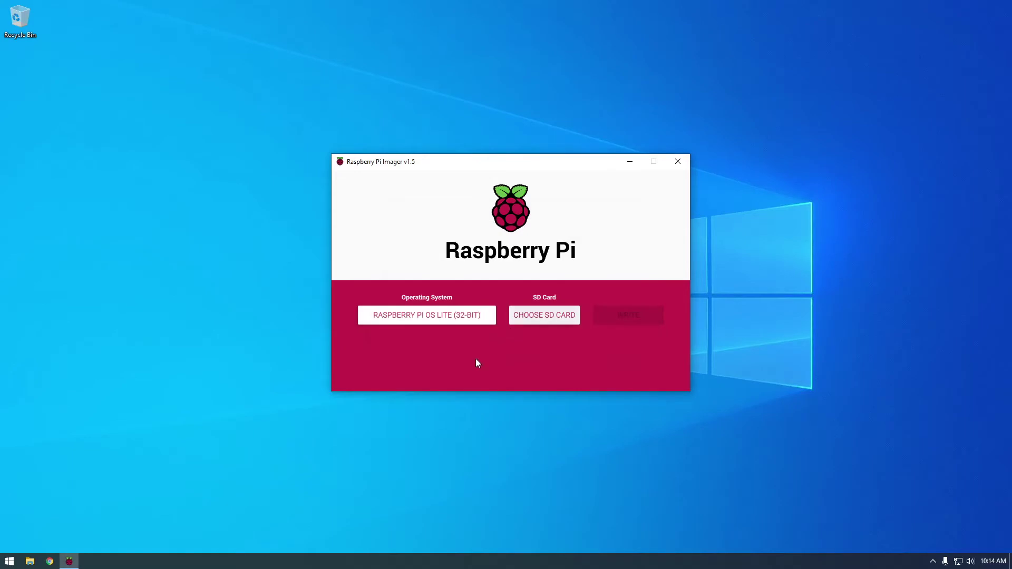
pyautogui.click(678, 161)
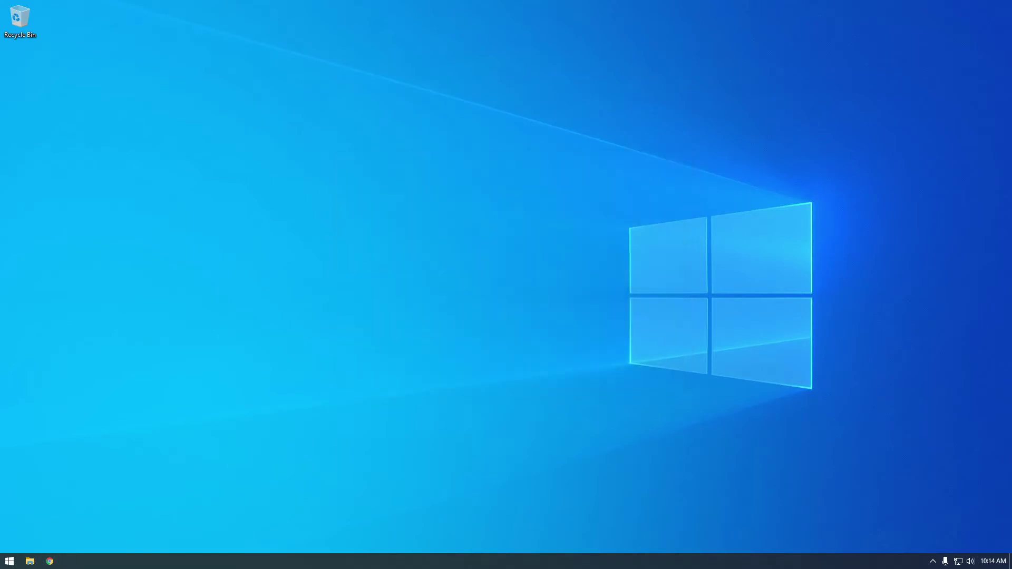
# Switch to File Explorer and try to open USB Drive (H:) from This PC.
pyautogui.press('super+e')
pyautogui.click(216, 334)
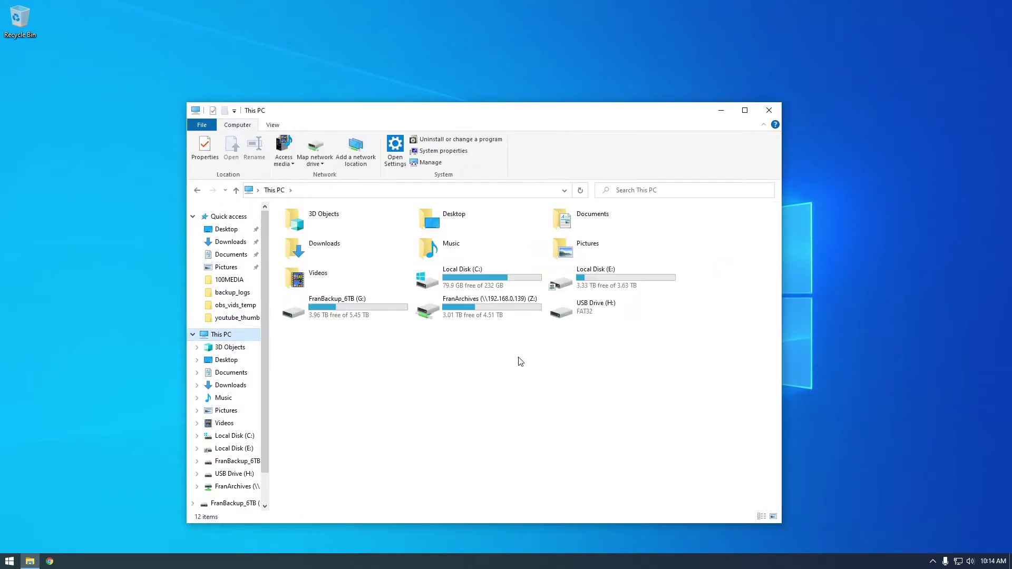
pyautogui.doubleClick(598, 310)
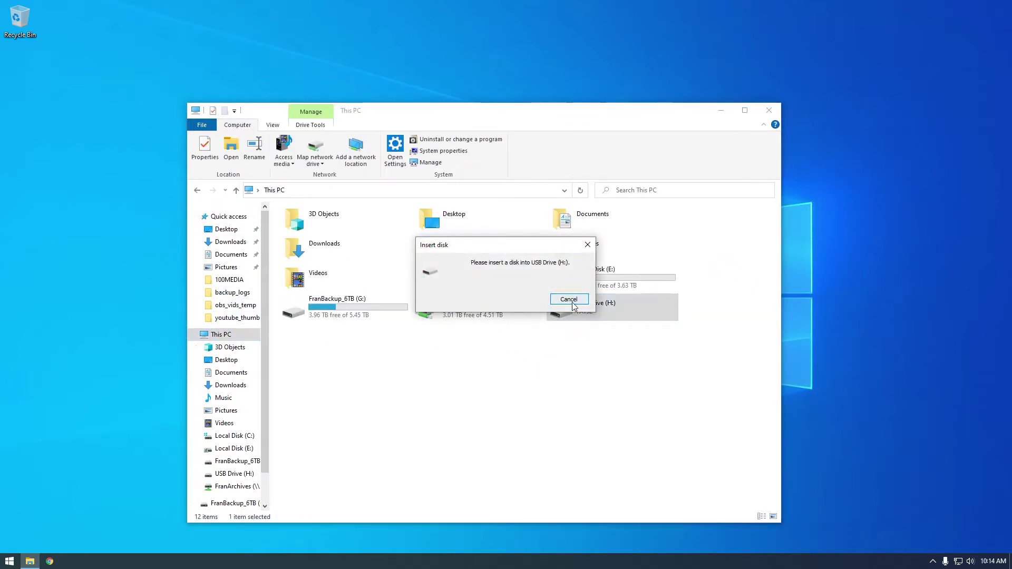
pyautogui.click(568, 300)
pyautogui.click(574, 299)
pyautogui.click(569, 300)
pyautogui.click(626, 380)
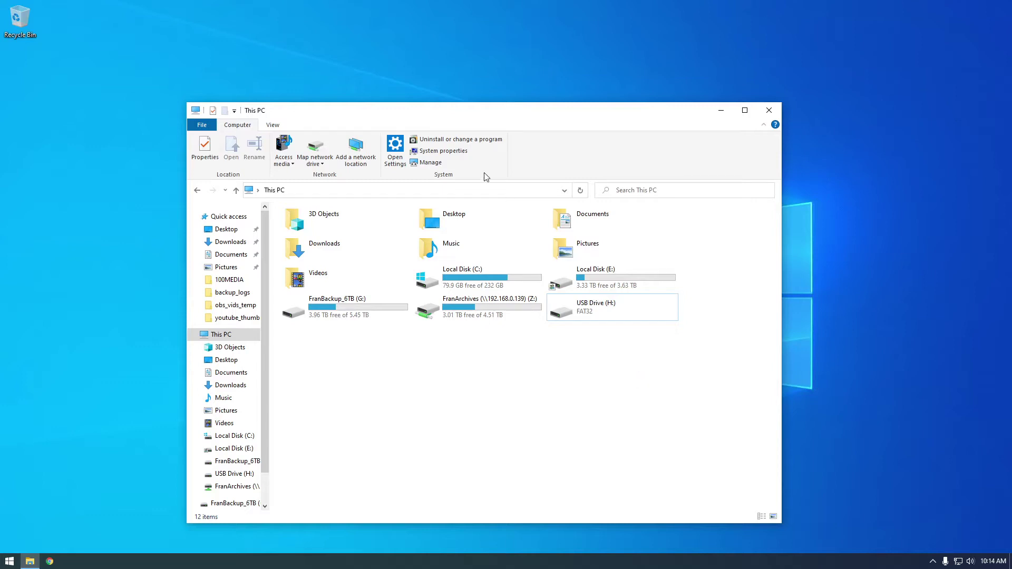
# Open USB Drive (H:) in a maximized File Explorer window, returning to it after a check of This PC.
pyautogui.moveTo(458, 116); pyautogui.dragTo(468, 110)
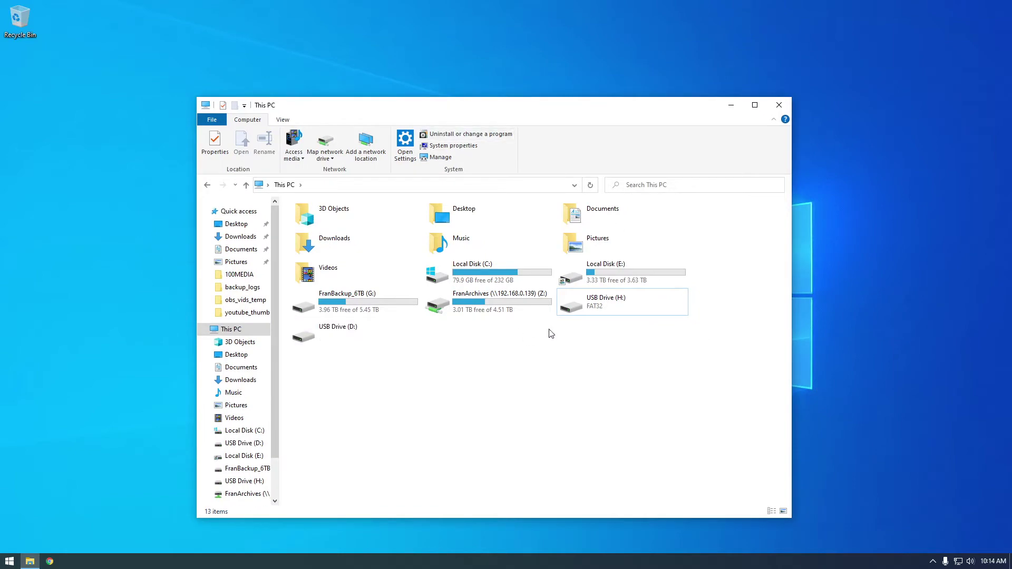
pyautogui.click(601, 301)
pyautogui.doubleClick(601, 302)
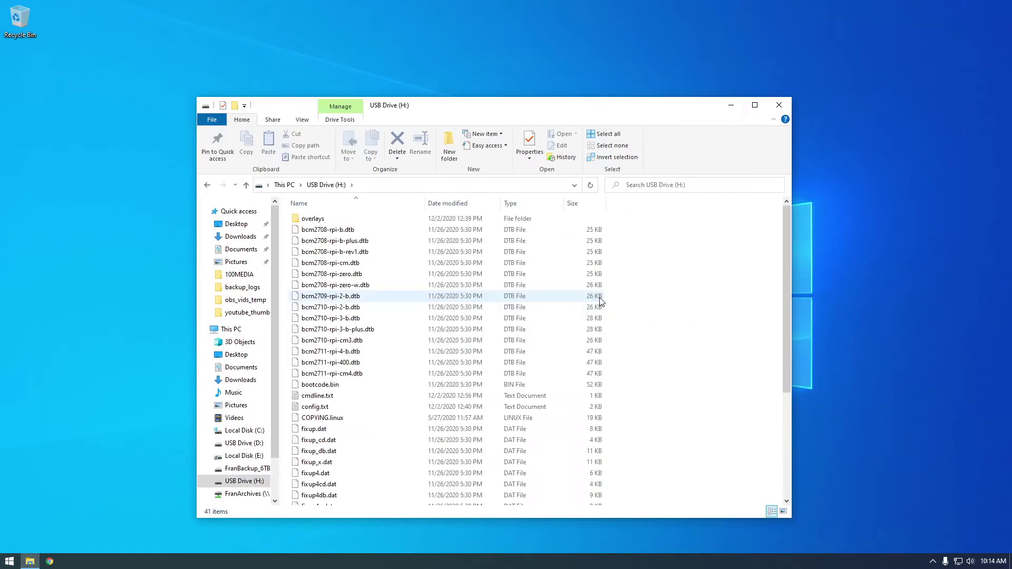
pyautogui.doubleClick(441, 106)
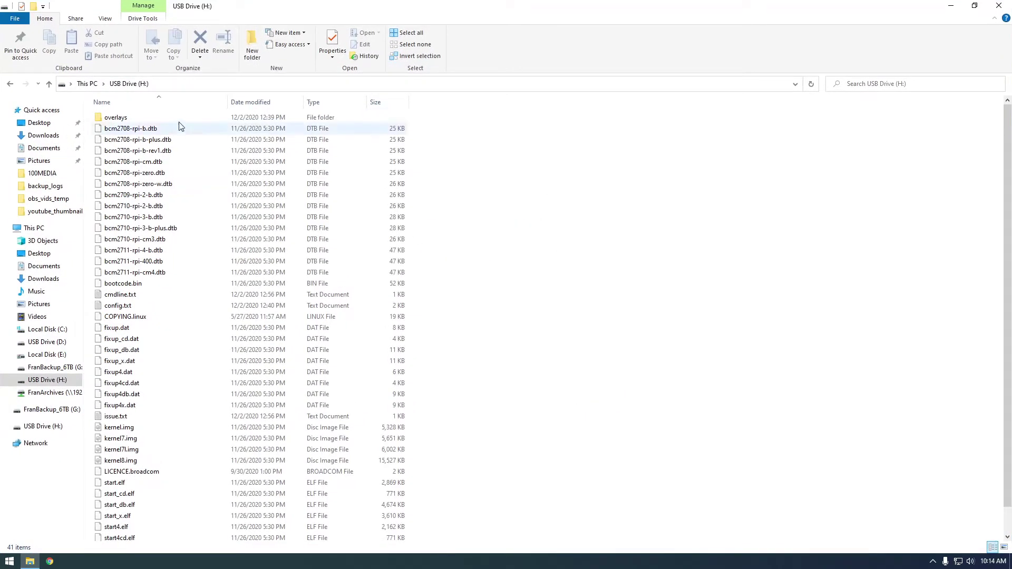
pyautogui.click(94, 87)
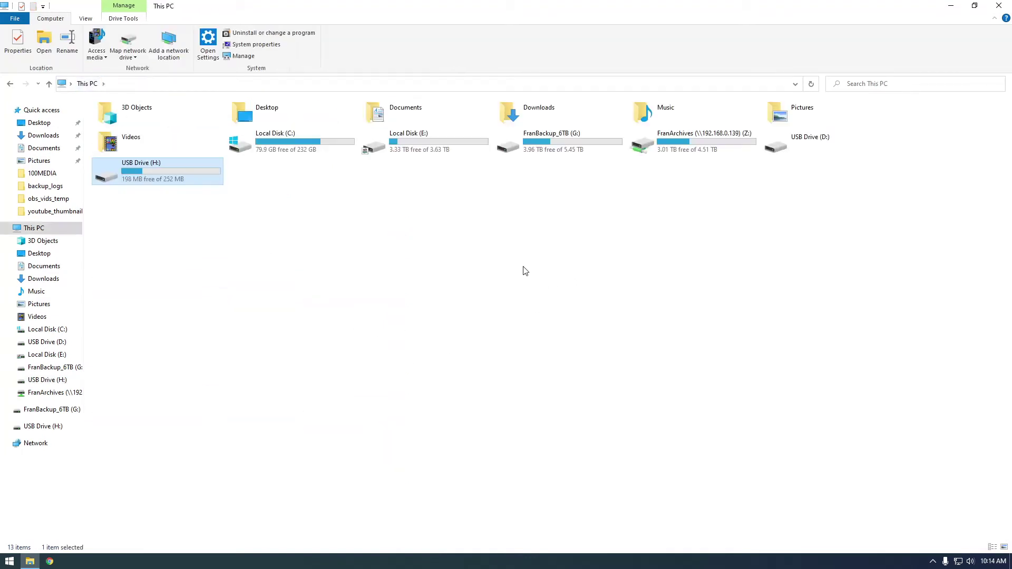
pyautogui.doubleClick(149, 176)
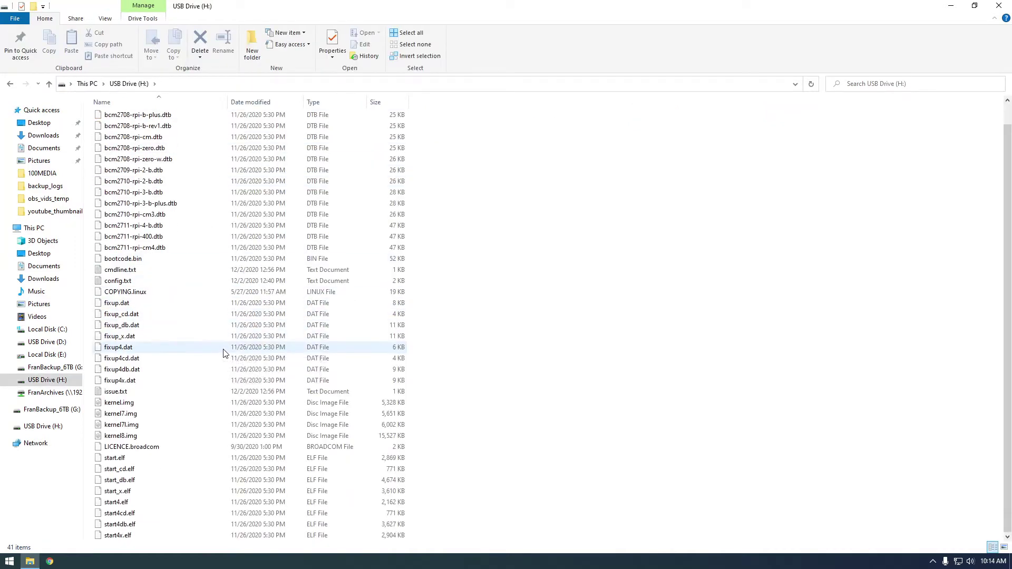
# Create an empty text document on USB Drive (H:) and name it ssh without a file extension.
pyautogui.rightClick(574, 354)
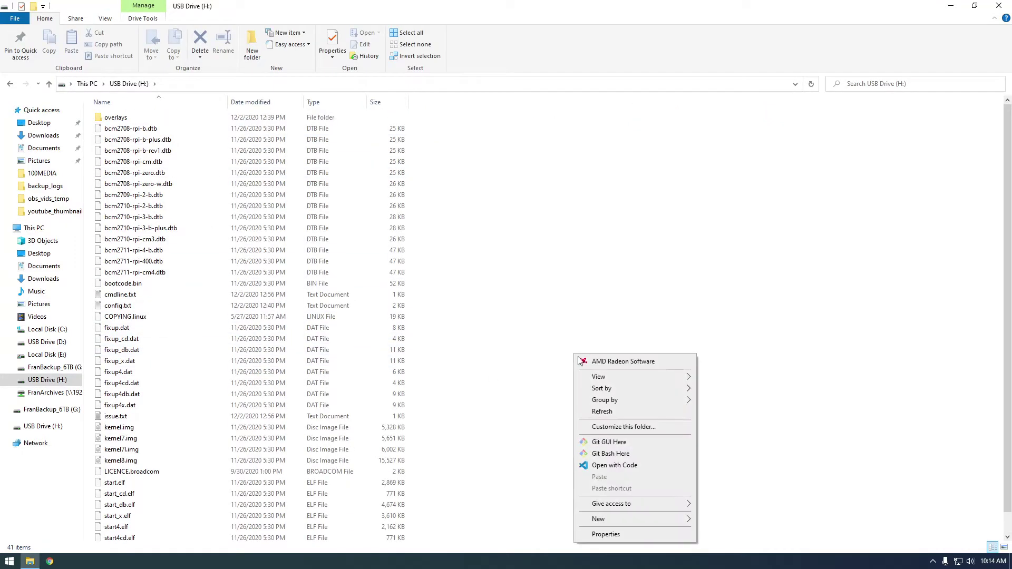
pyautogui.moveTo(611, 519)
pyautogui.click(731, 506)
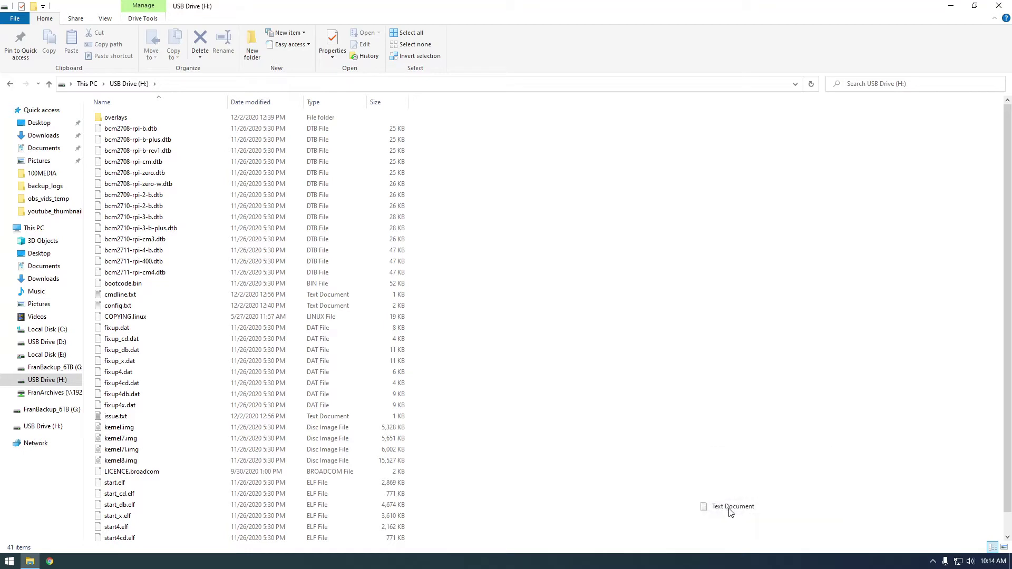
pyautogui.write('ssh')
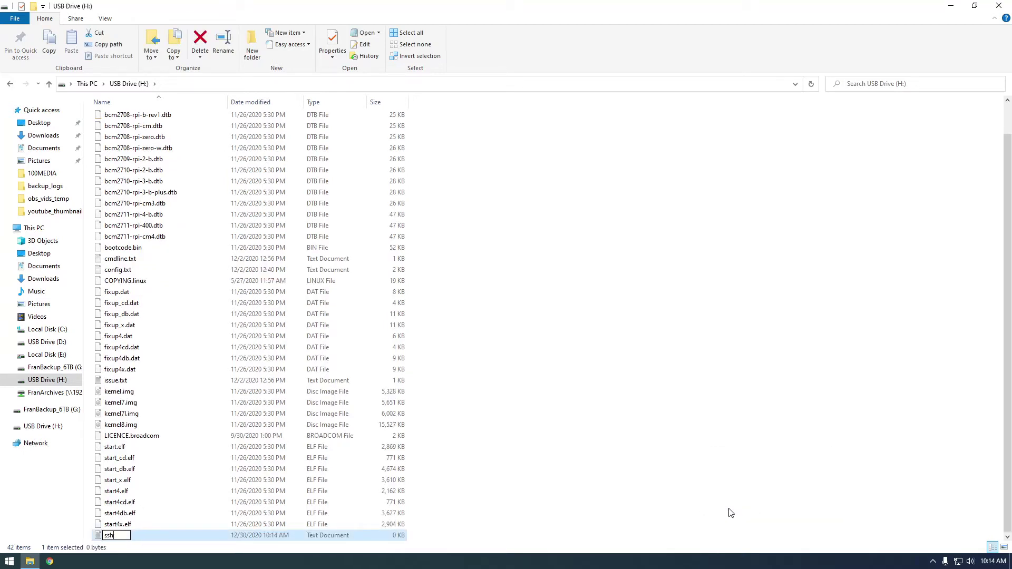
pyautogui.press('Return')
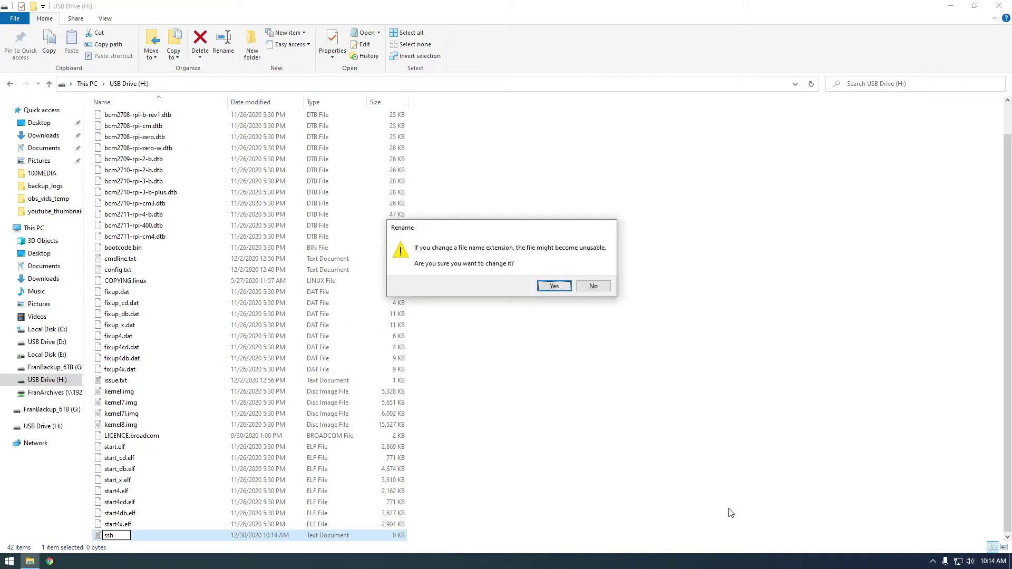
pyautogui.click(545, 287)
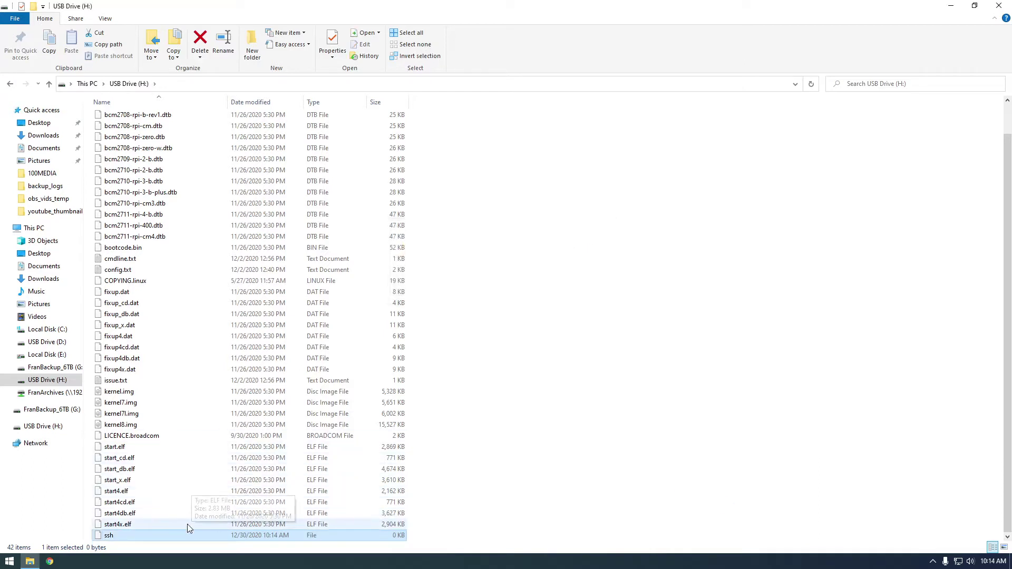
pyautogui.click(171, 515)
pyautogui.click(117, 536)
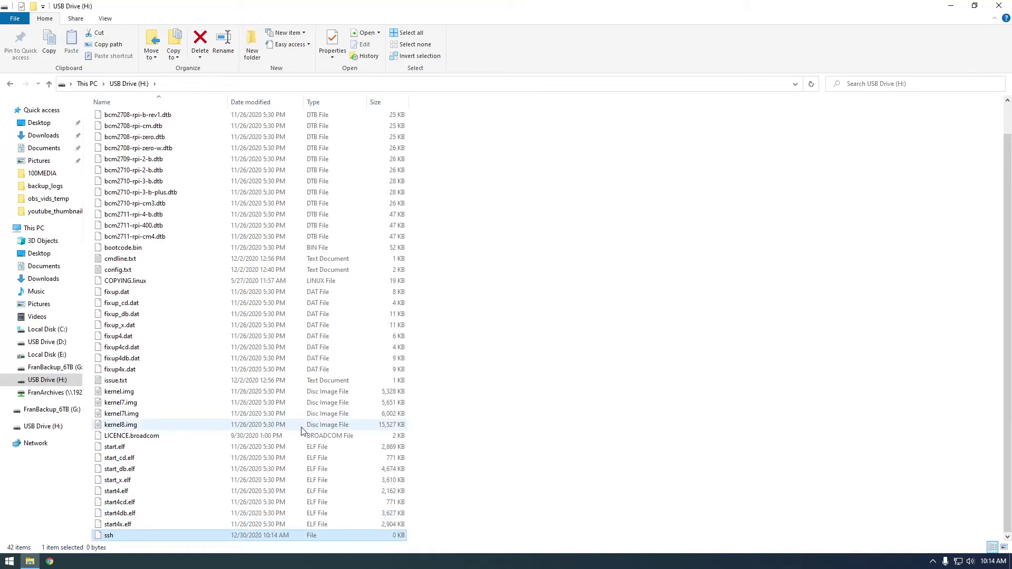
pyautogui.click(502, 476)
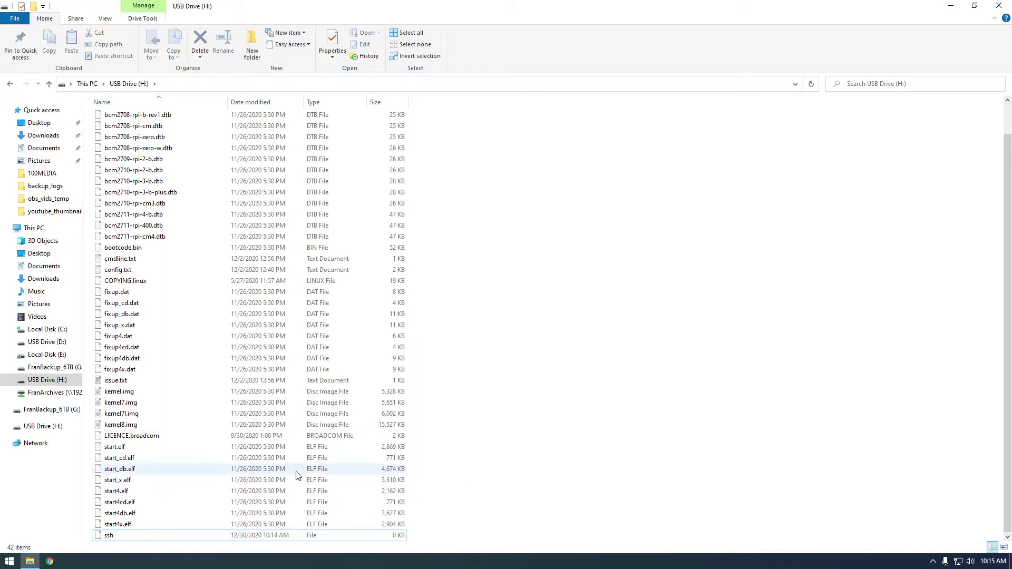
# Switch to Google Chrome, browse as a guest and search the web for "raspery pi ssh".
pyautogui.click(49, 560)
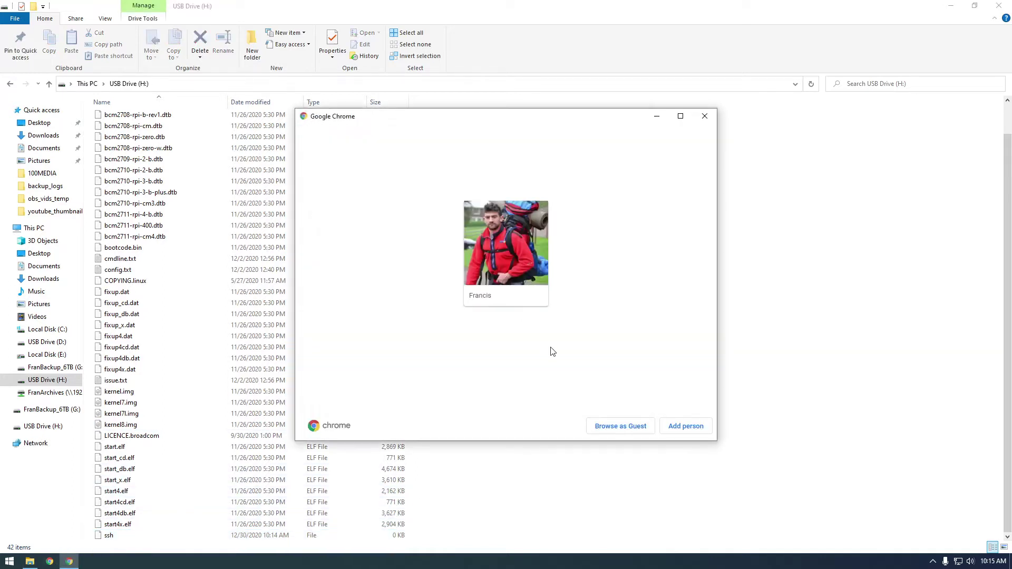
pyautogui.click(610, 430)
pyautogui.doubleClick(216, 22)
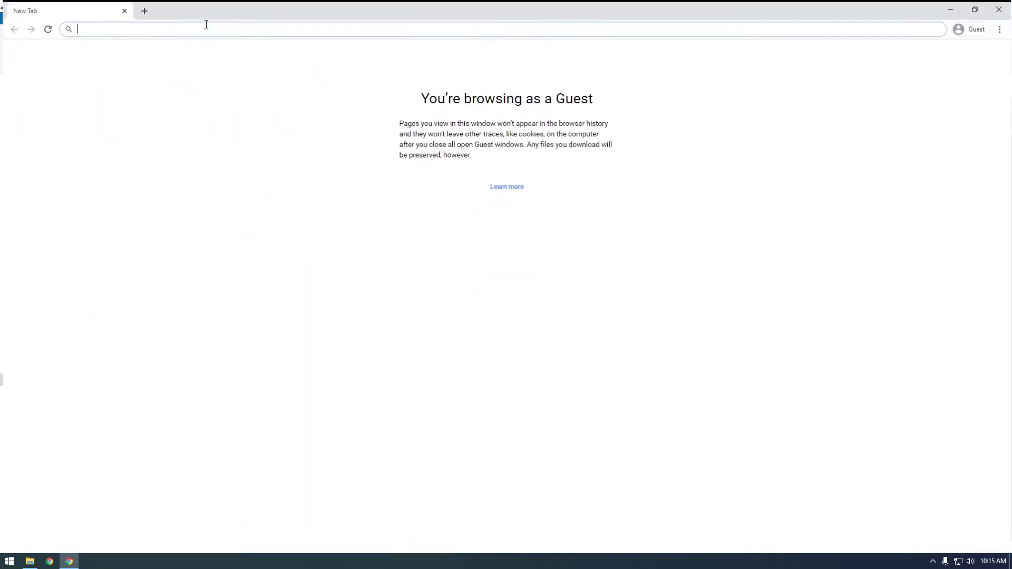
pyautogui.write('raspery')
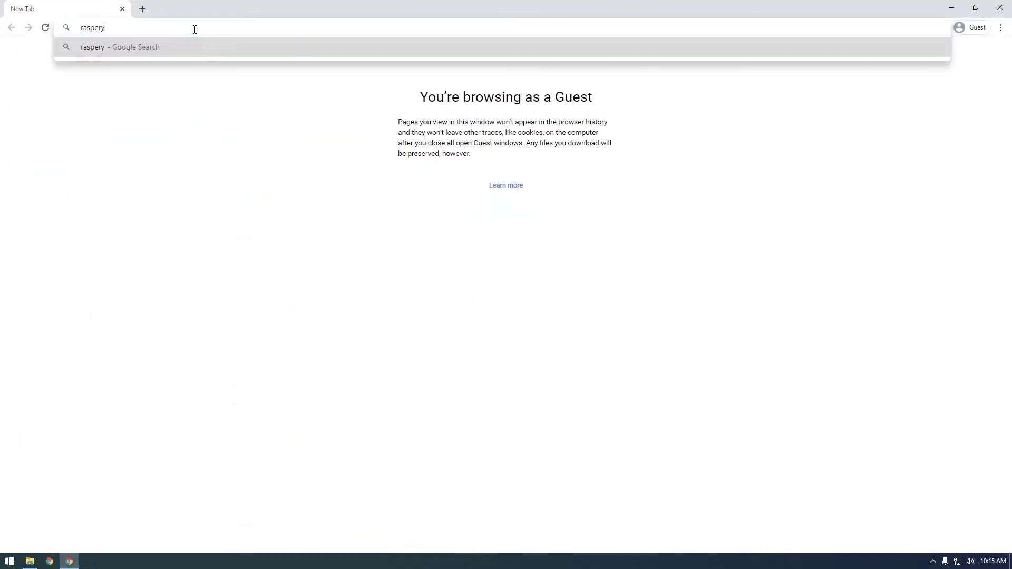
pyautogui.write(' pi ssh')
pyautogui.press('Return')
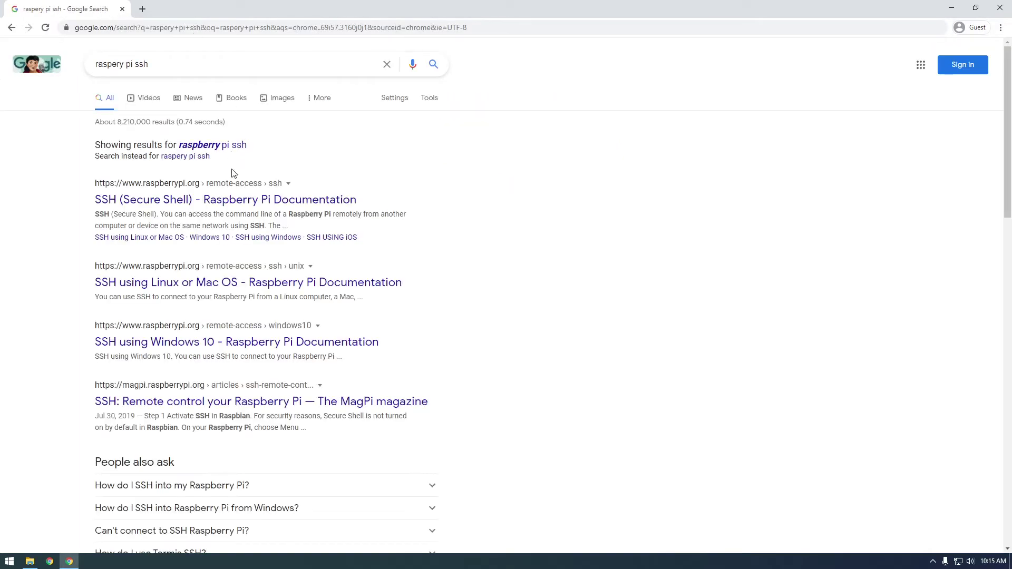
# Open the SSH (Secure Shell) page of the Raspberry Pi Documentation and read the instructions under "2. Enable SSH".
pyautogui.click(230, 205)
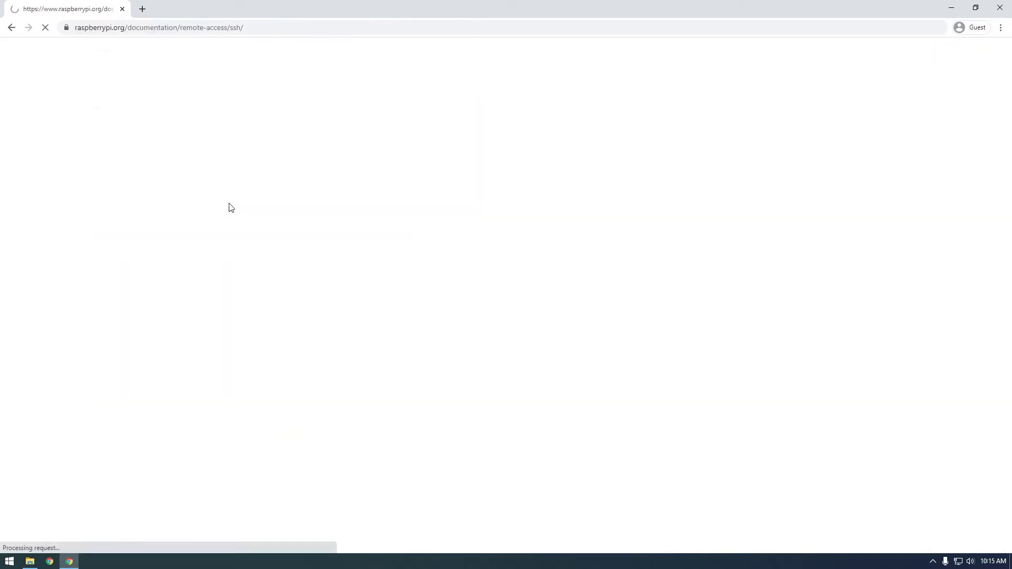
pyautogui.scroll(-3, 267, 323)
pyautogui.scroll(-4, 325, 351)
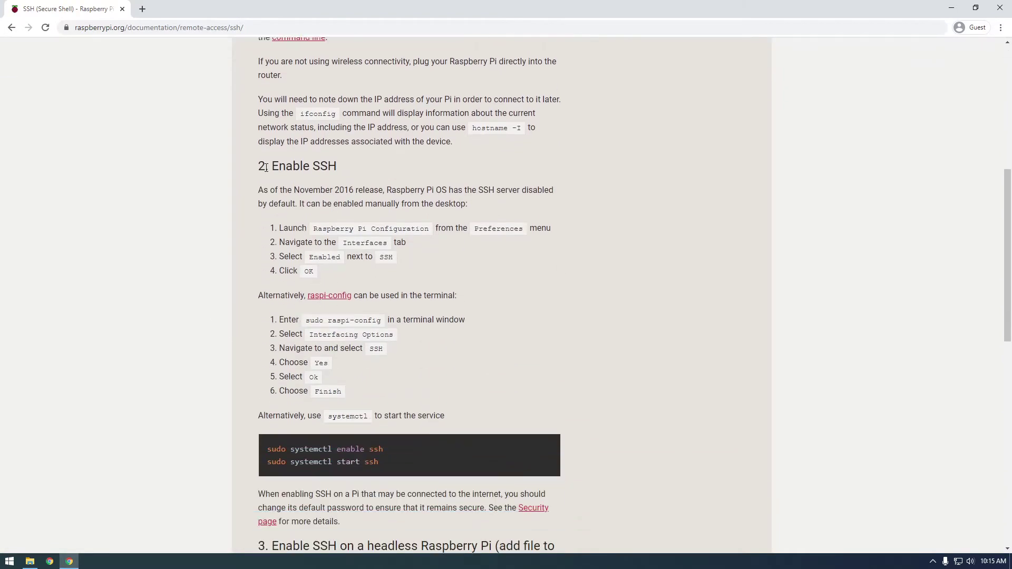
pyautogui.moveTo(267, 168); pyautogui.dragTo(329, 168)
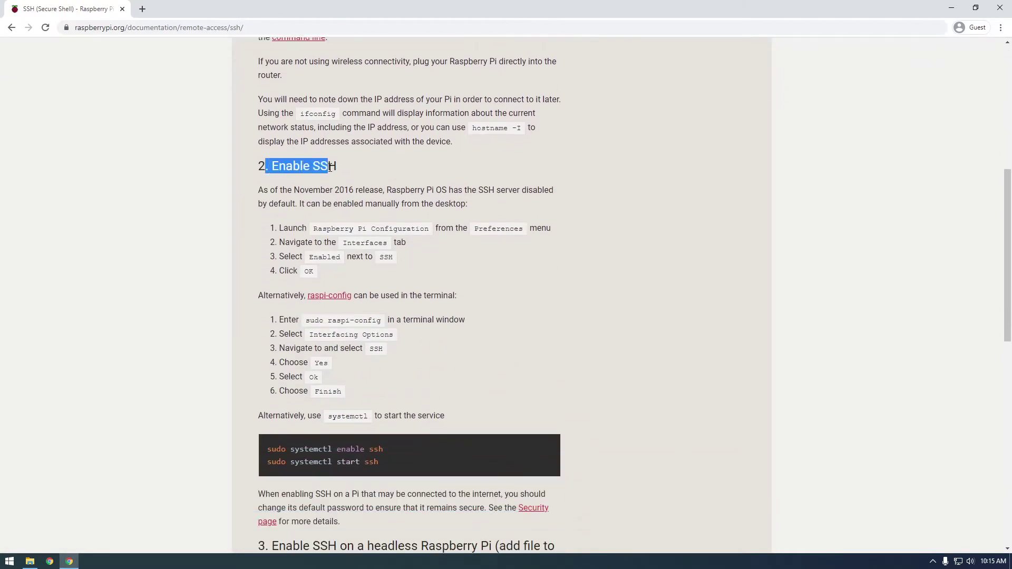
pyautogui.moveTo(274, 232); pyautogui.dragTo(392, 266)
pyautogui.click(289, 232)
pyautogui.moveTo(289, 232)
pyautogui.mouseDown()
pyautogui.moveTo(320, 272)
pyautogui.moveTo(289, 252)
pyautogui.moveTo(287, 236)
pyautogui.mouseUp()
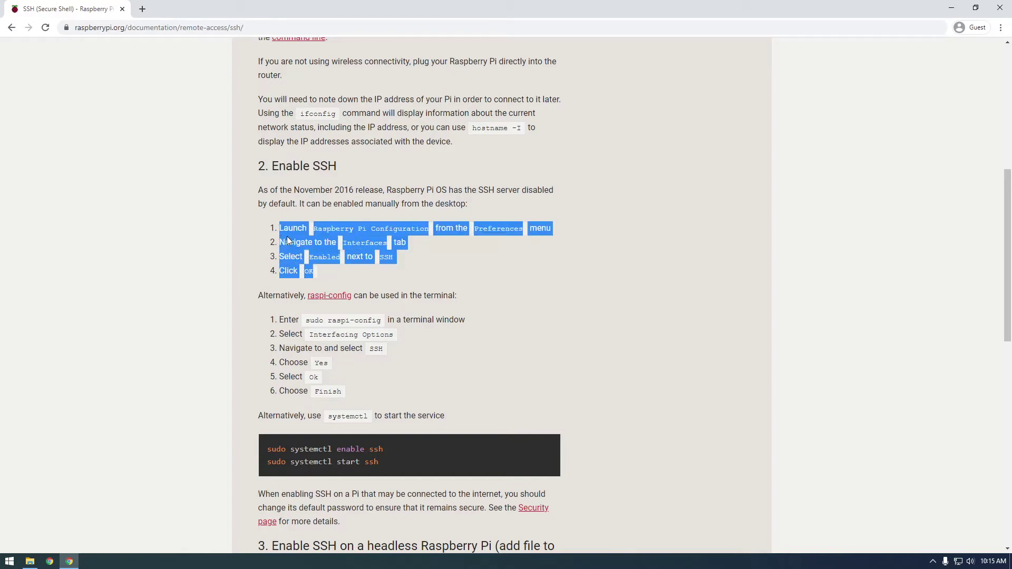
pyautogui.scroll(-1, 350, 305)
pyautogui.moveTo(381, 425); pyautogui.dragTo(253, 120)
# Read section 3 of the documentation page, on enabling SSH on a headless Raspberry Pi by adding a file to the SD card.
pyautogui.scroll(-2, 335, 193)
pyautogui.scroll(-3, 335, 192)
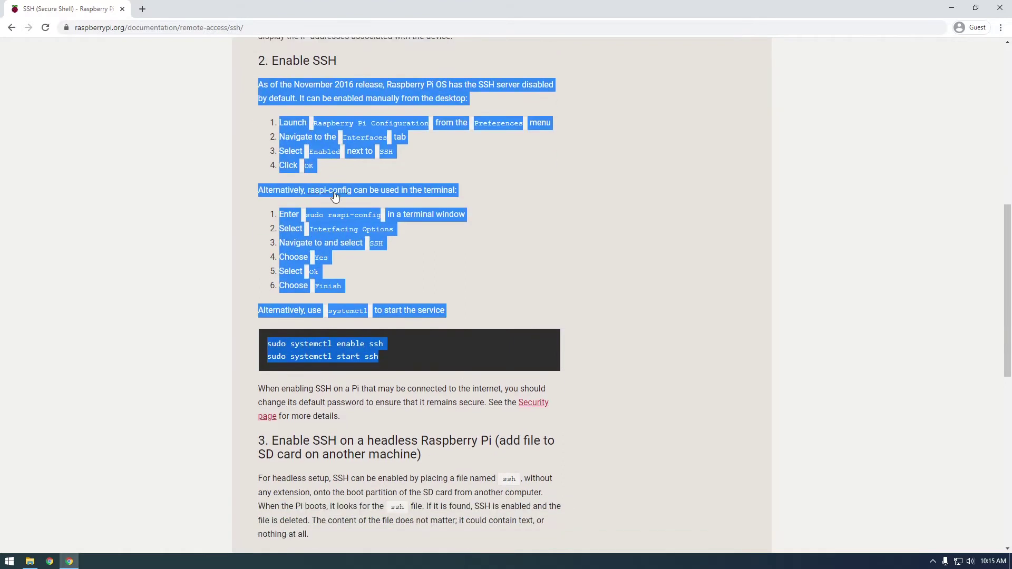
pyautogui.scroll(-1, 334, 195)
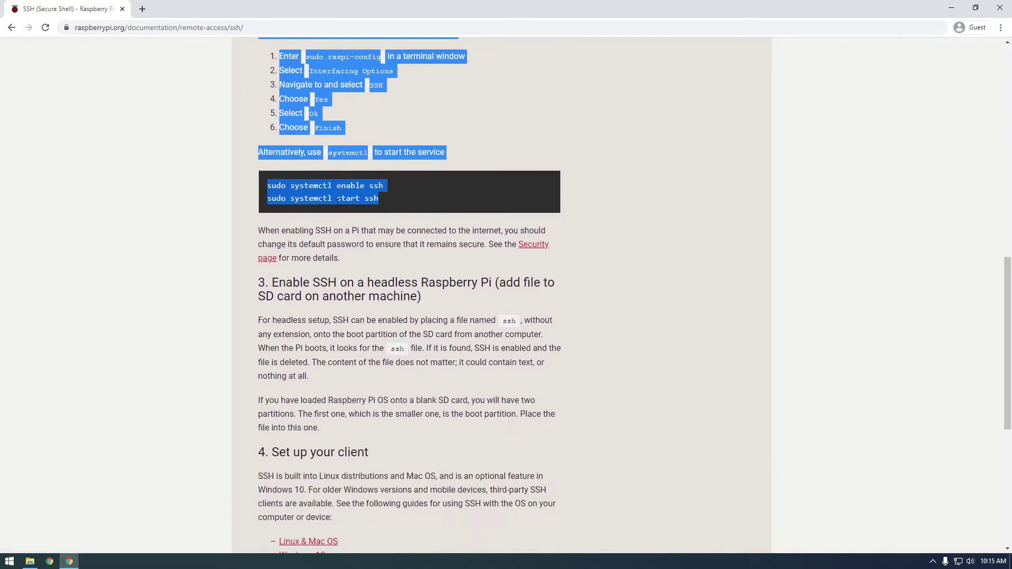
pyautogui.moveTo(272, 282); pyautogui.dragTo(335, 283)
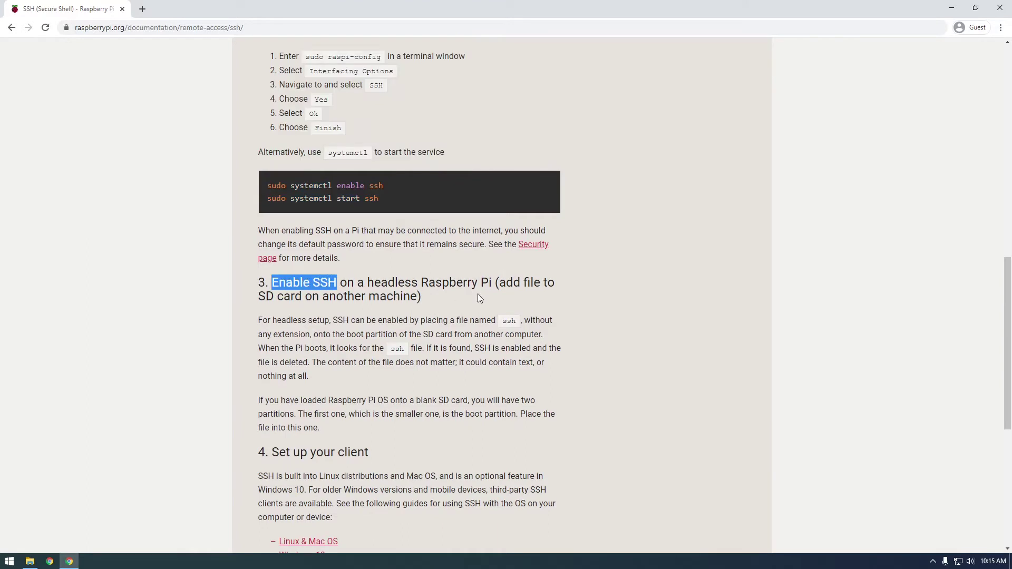
pyautogui.scroll(-1, 368, 342)
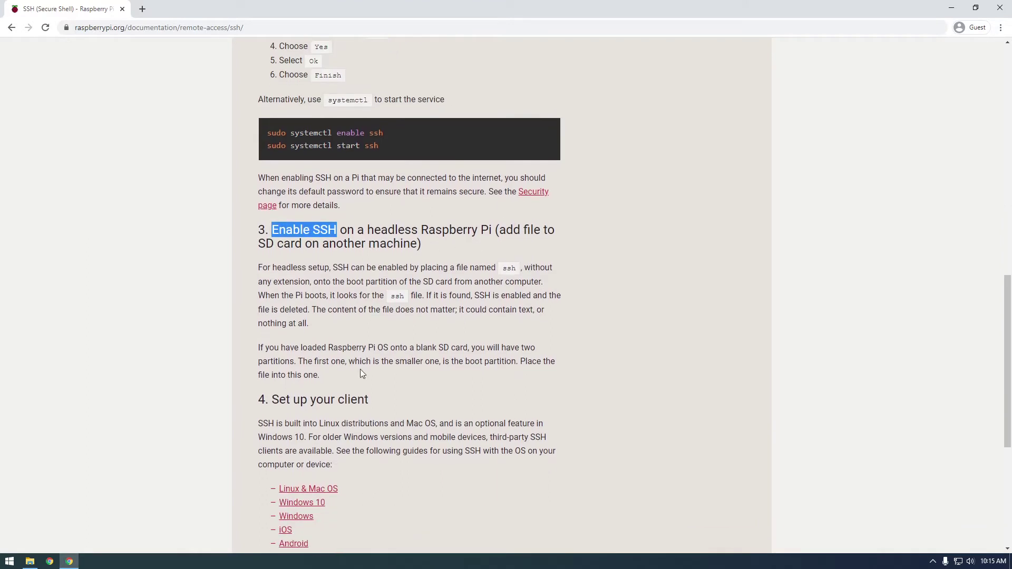
# Close the SSH documentation page and the File Explorer window showing USB Drive (H:).
pyautogui.click(123, 9)
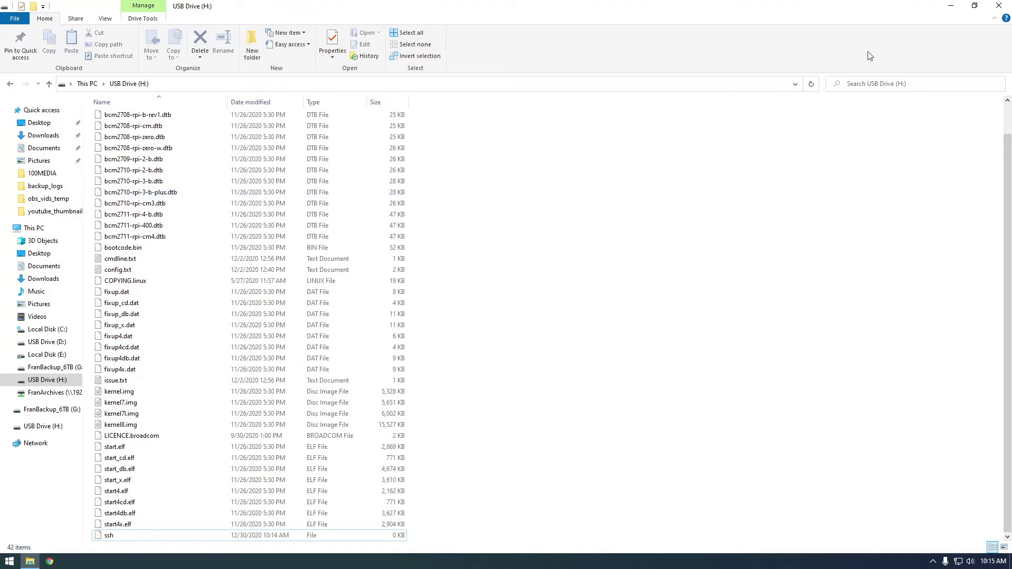
pyautogui.click(997, 6)
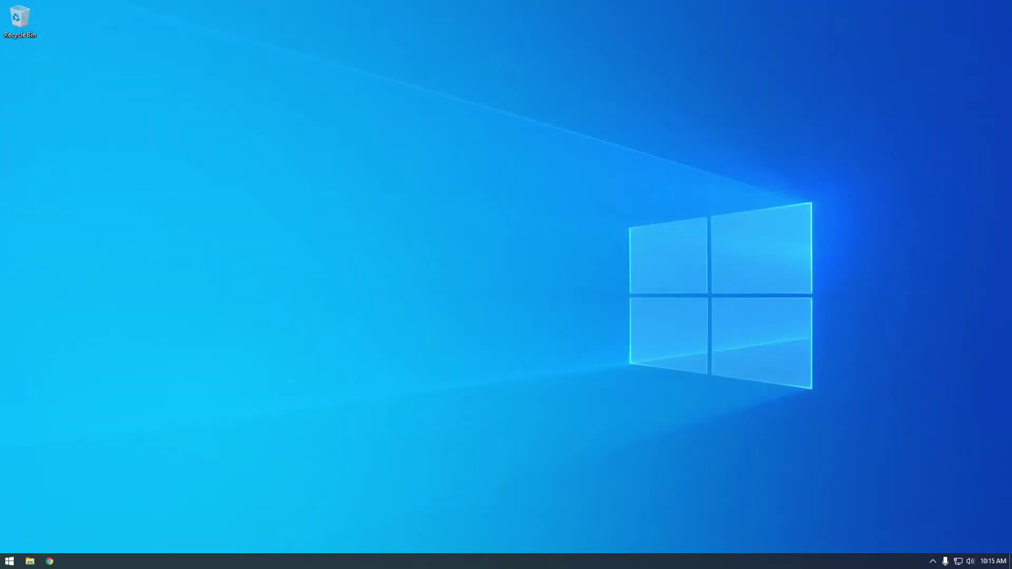